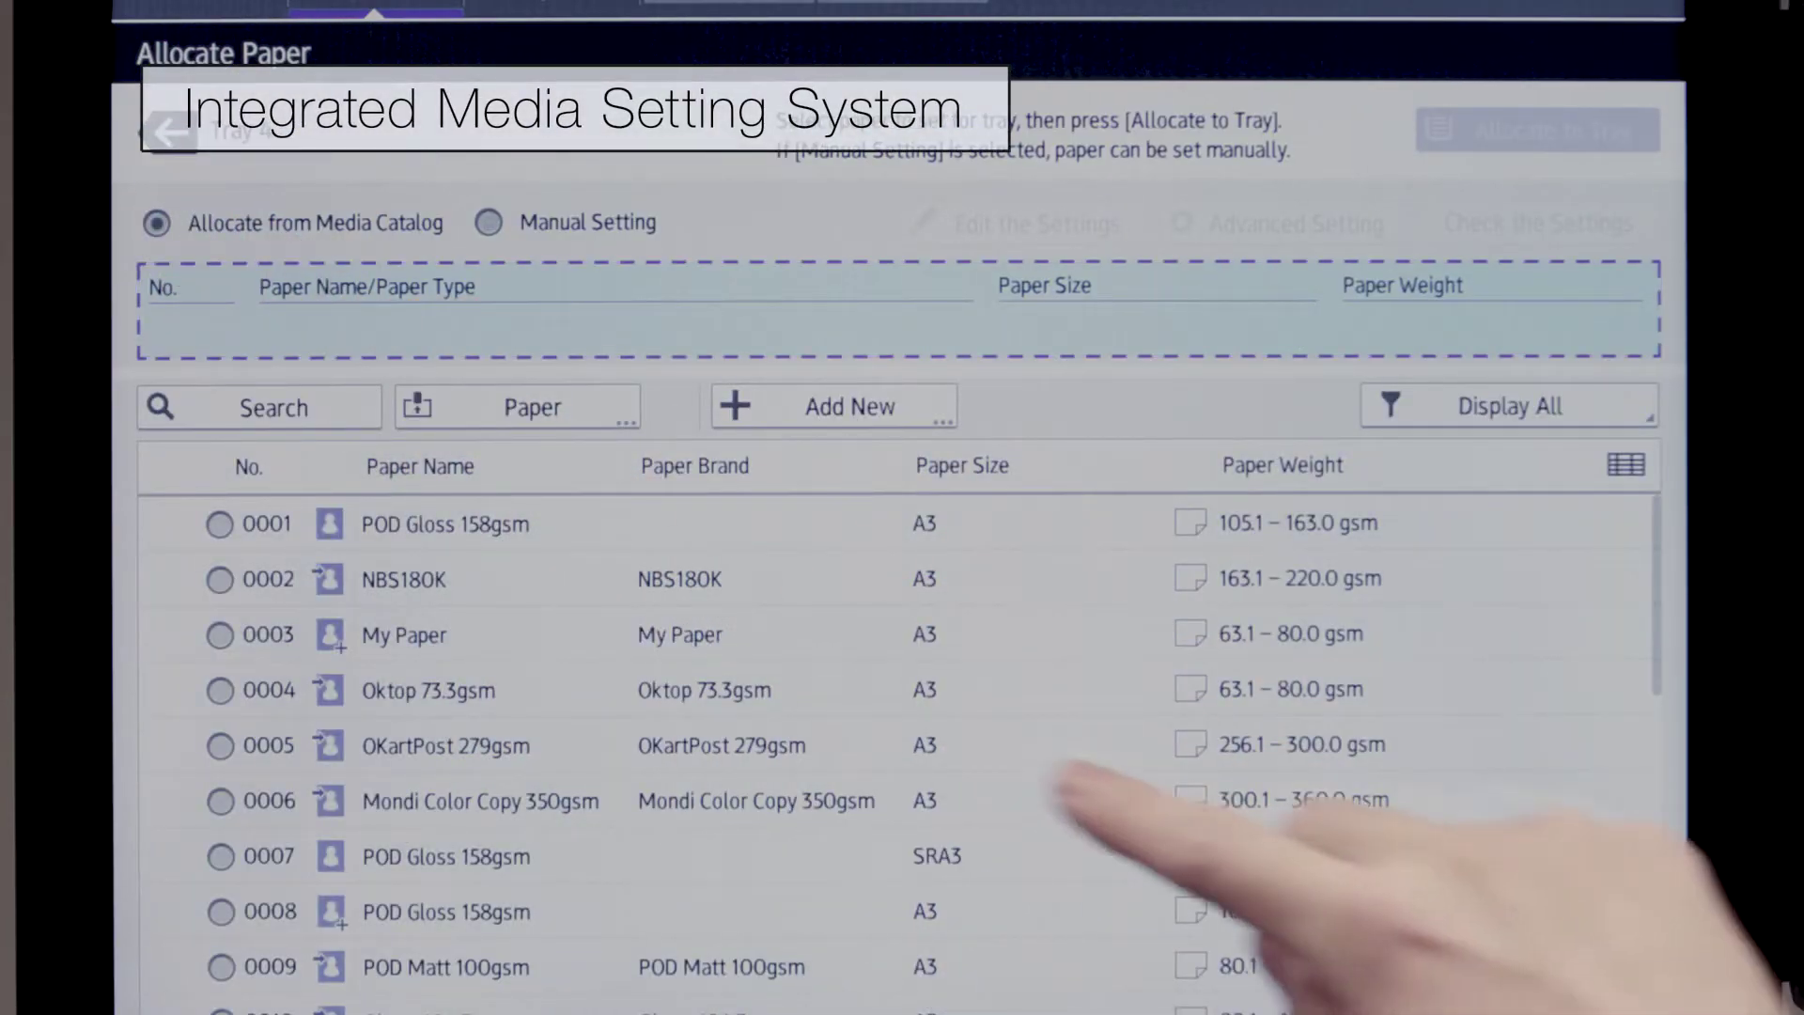
drag(987, 859, 875, 663)
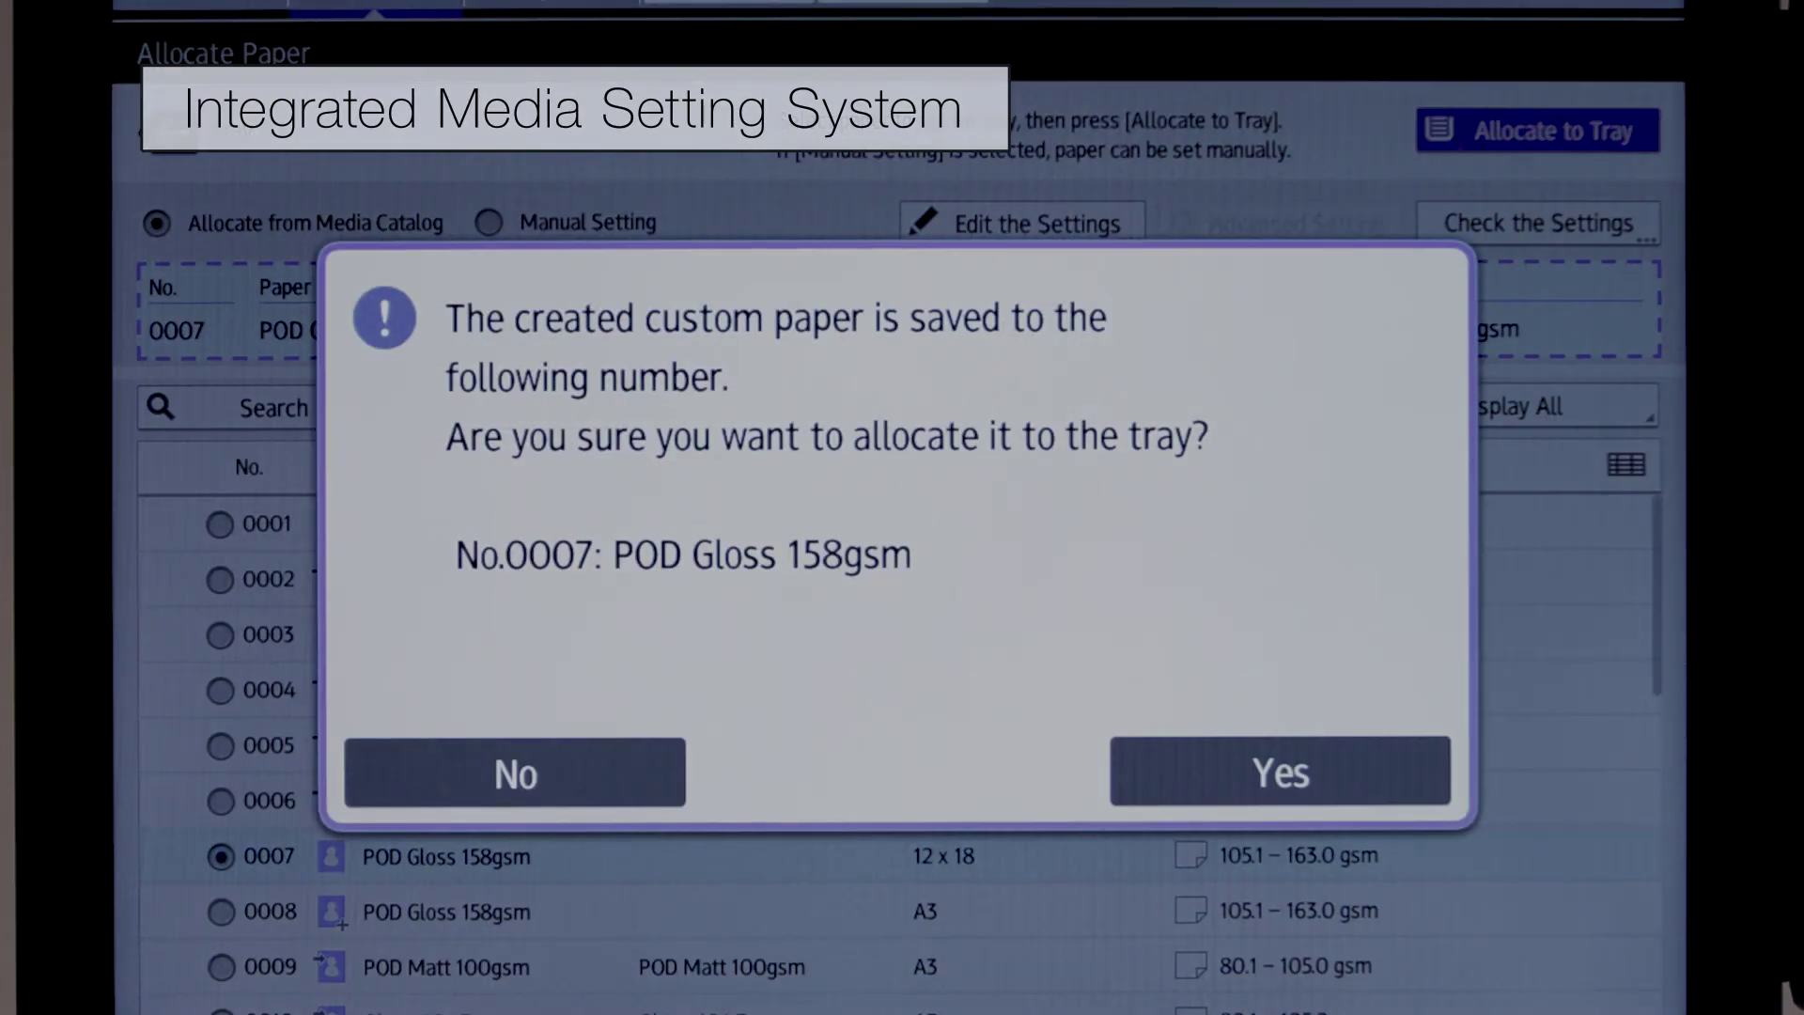
Confirm allocating custom paper 0007 POD Gloss 158gsm to the tray
click(1280, 772)
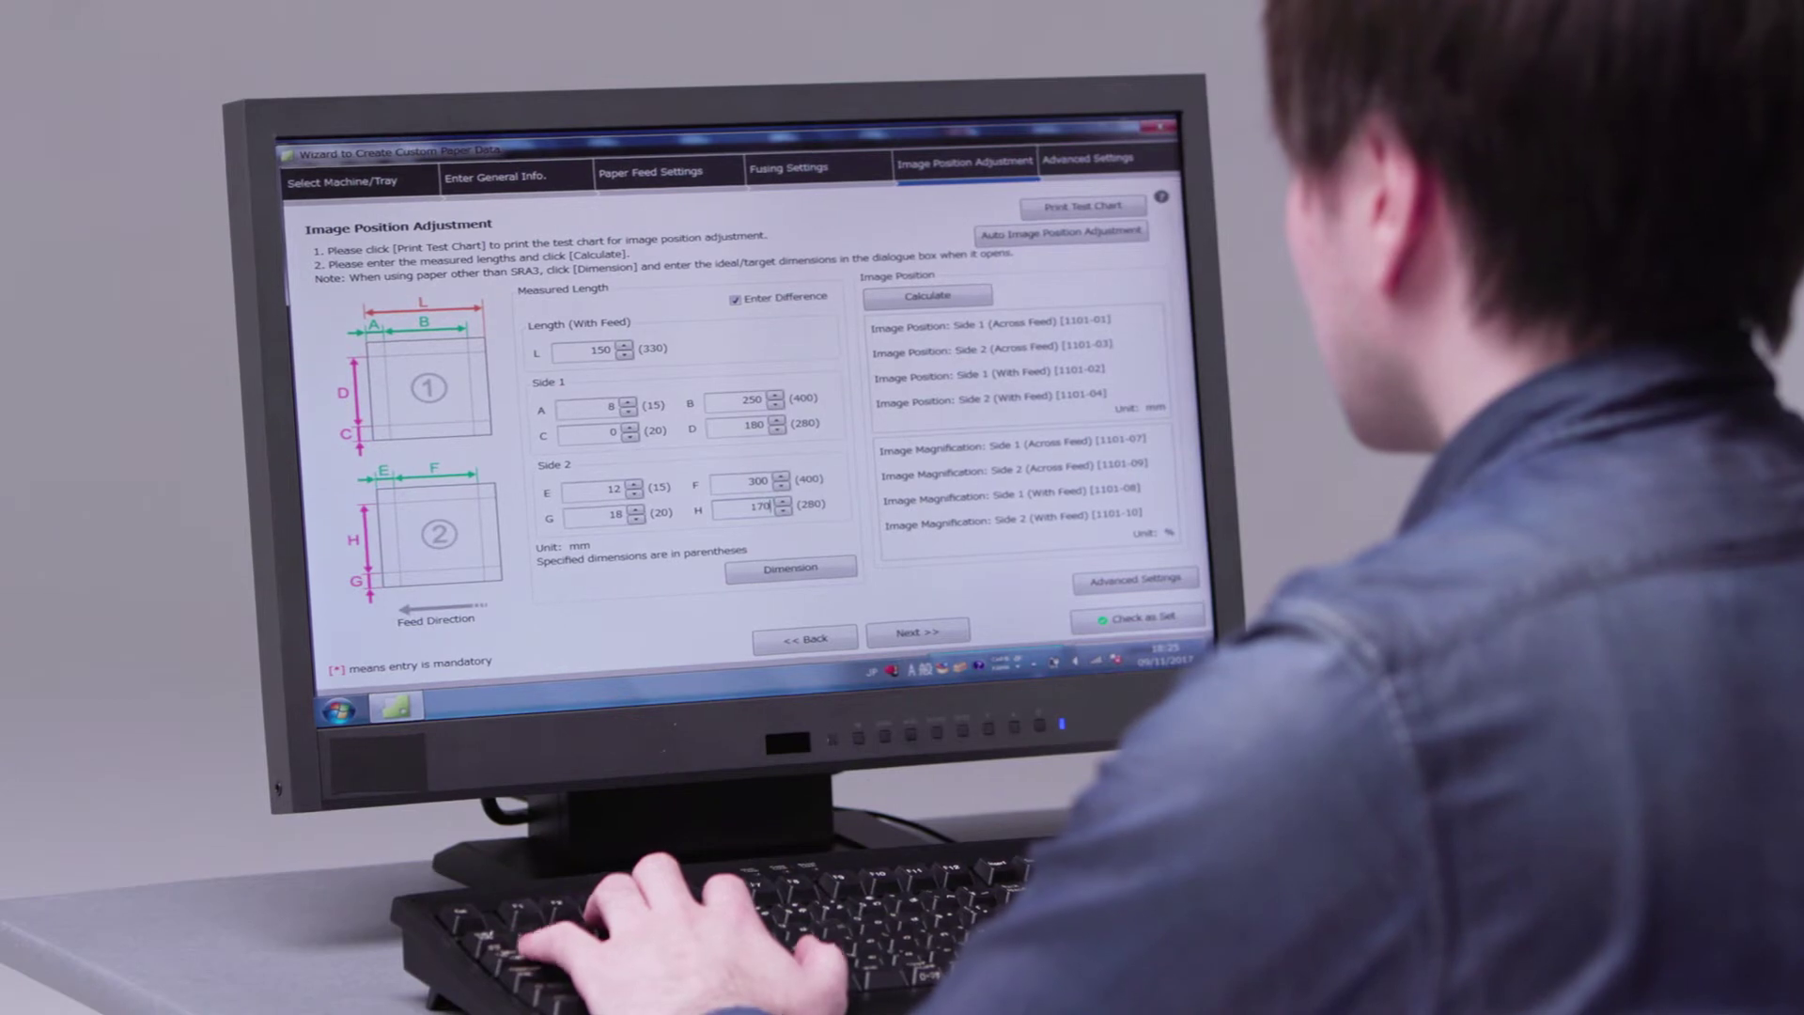
Show the SRA3 target dimensions for the image position measuring points (L 330, A/E 15 mm)
click(802, 568)
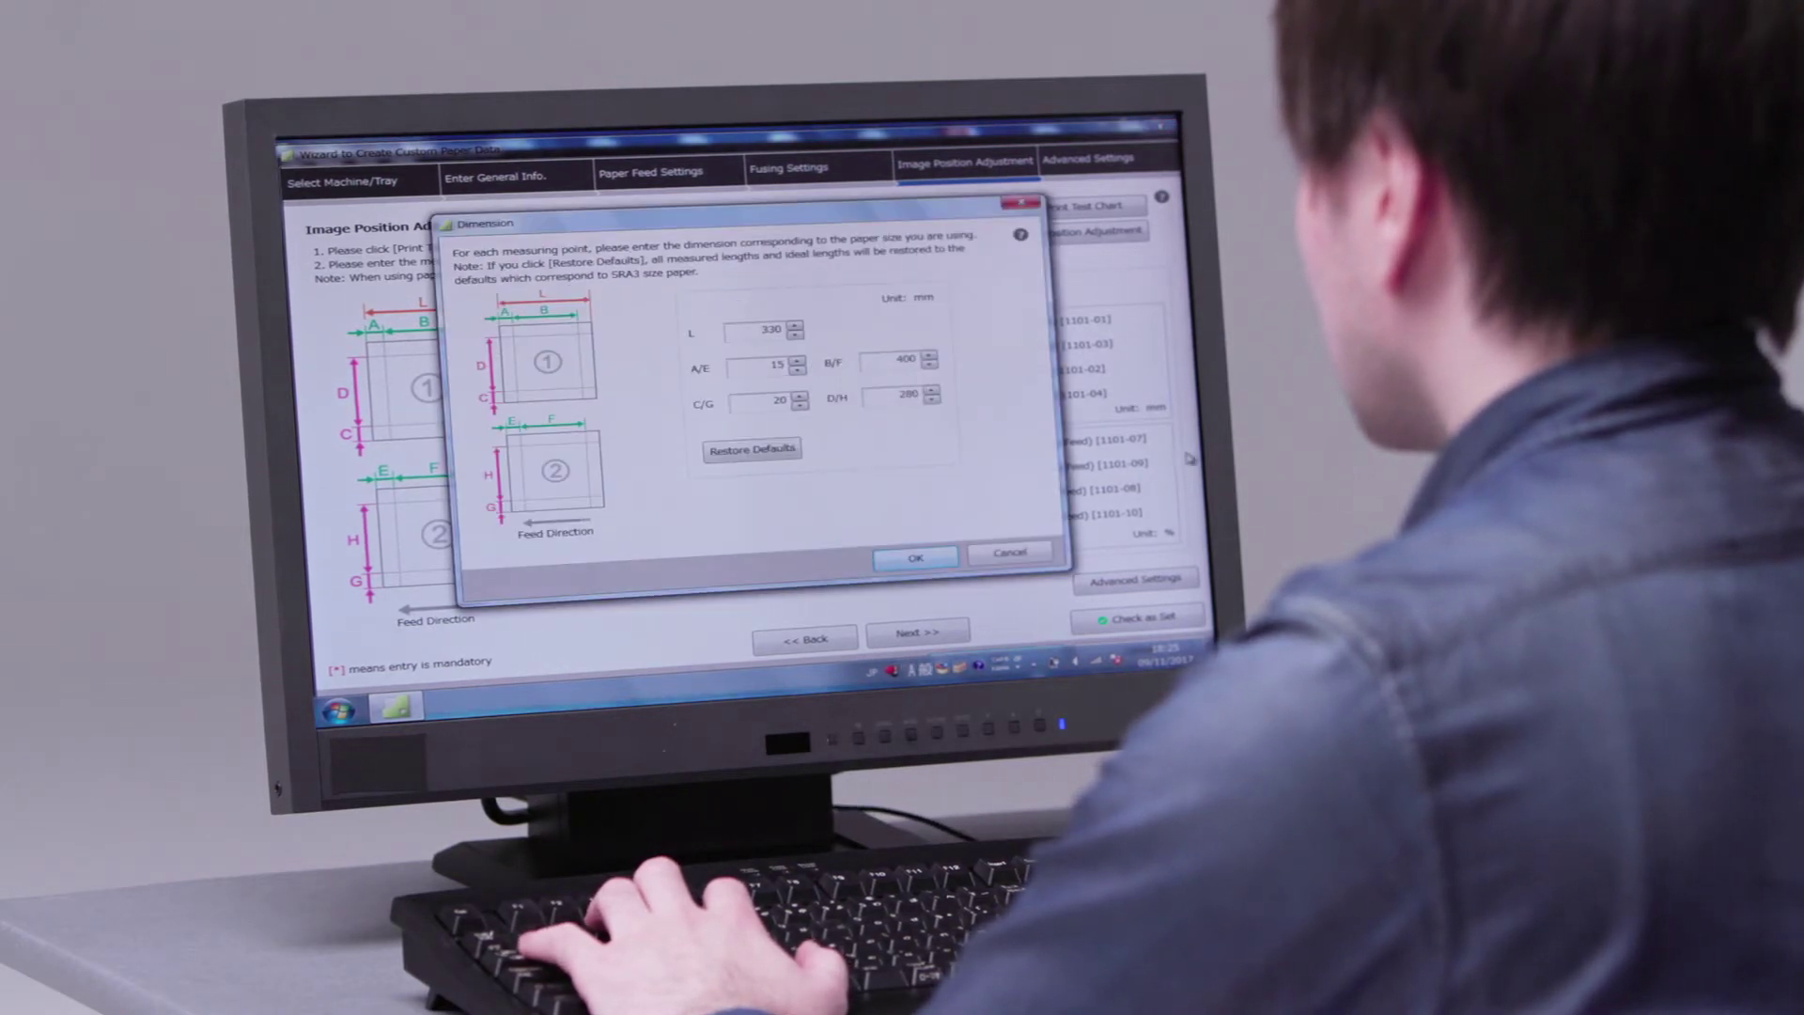